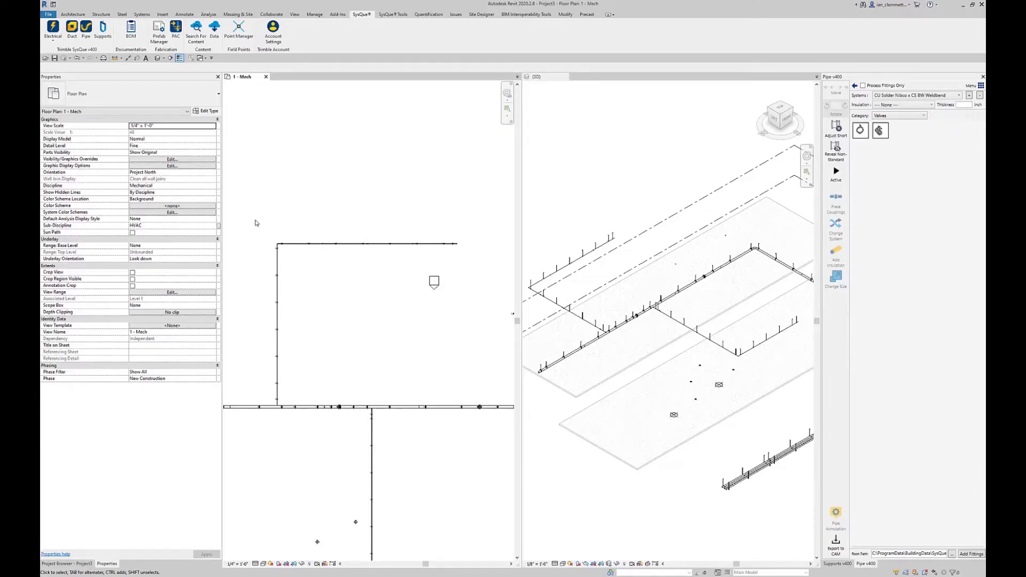
Step: Window-select the pipes from upper left to lower right, zooming out to include the right vertical pipe
{"action": "left_click_drag", "start_coordinate": [255, 219], "coordinate": [469, 470]}
{"action": "scroll", "coordinate": [492, 491], "scroll_direction": "down", "scroll_amount": 3}
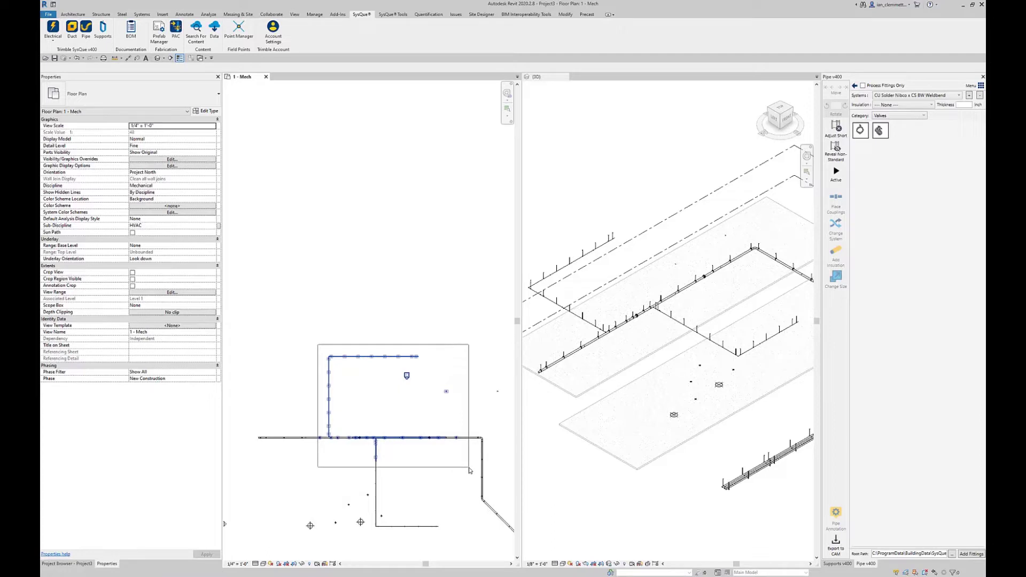
{"action": "left_click_drag", "start_coordinate": [469, 470], "coordinate": [493, 472]}
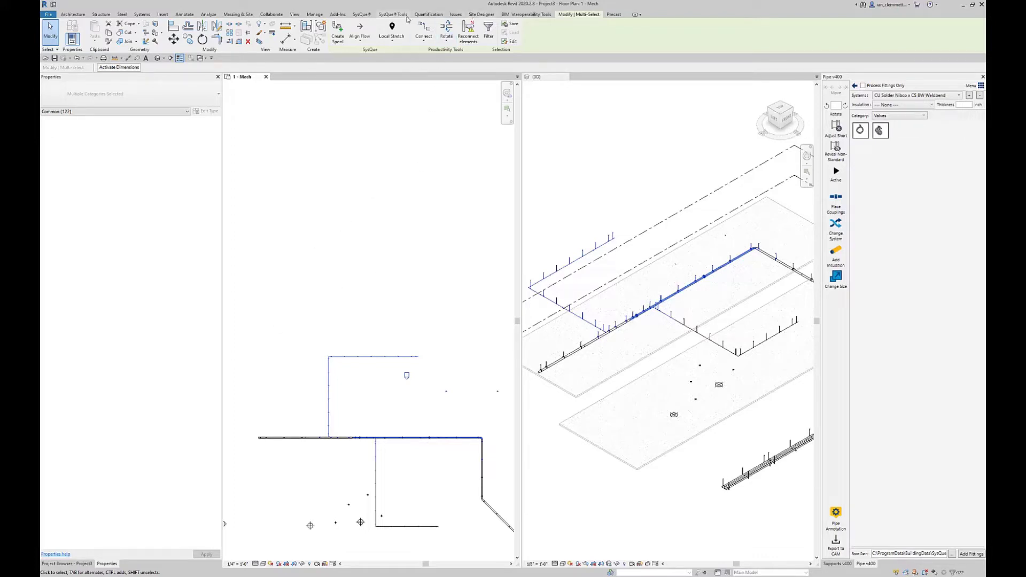
Step: Open the SysQue BOM Pipe Reports and go to Options > Select Fields
{"action": "left_click", "coordinate": [360, 15]}
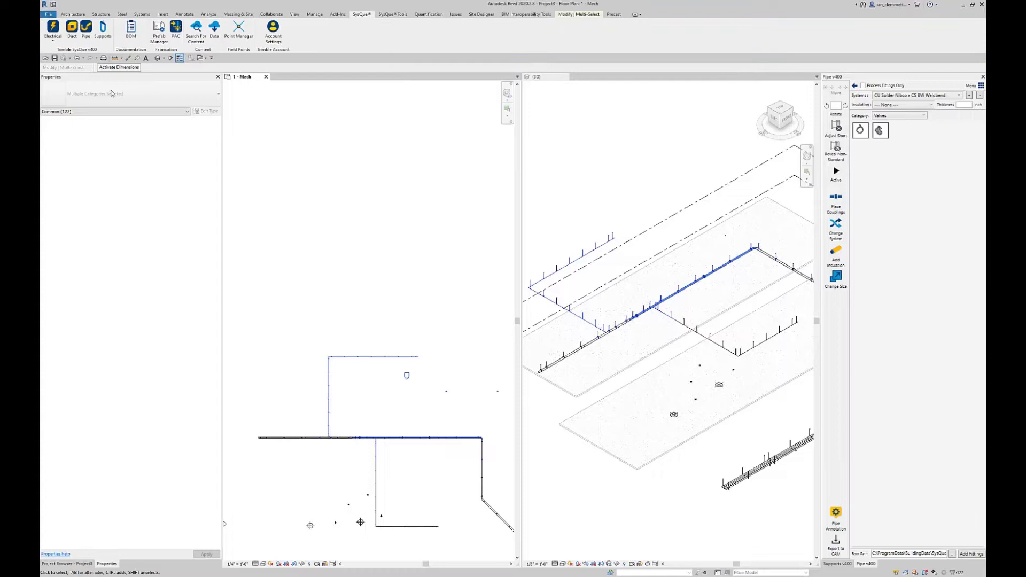
{"action": "left_click", "coordinate": [132, 33]}
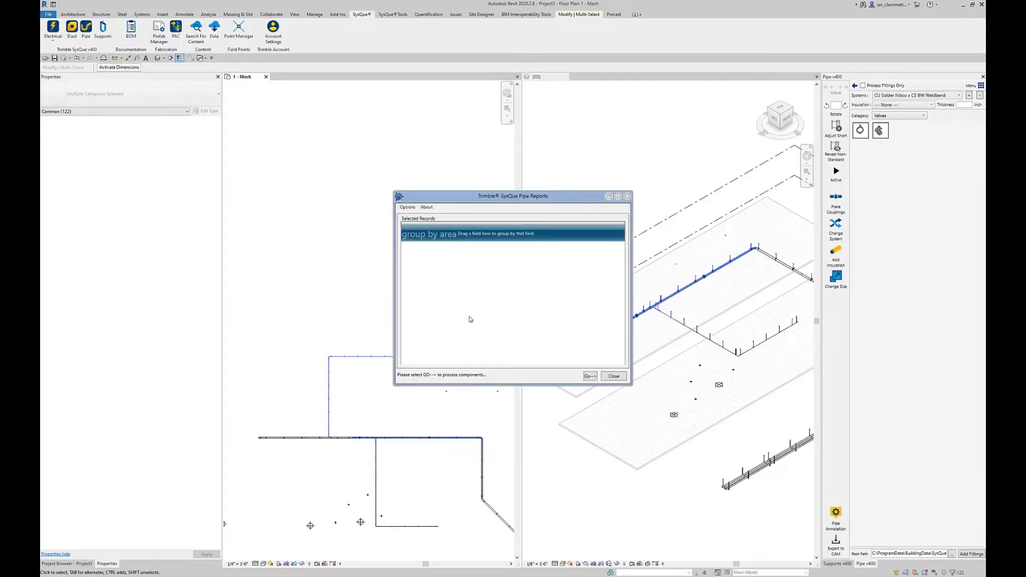
{"action": "left_click", "coordinate": [405, 208]}
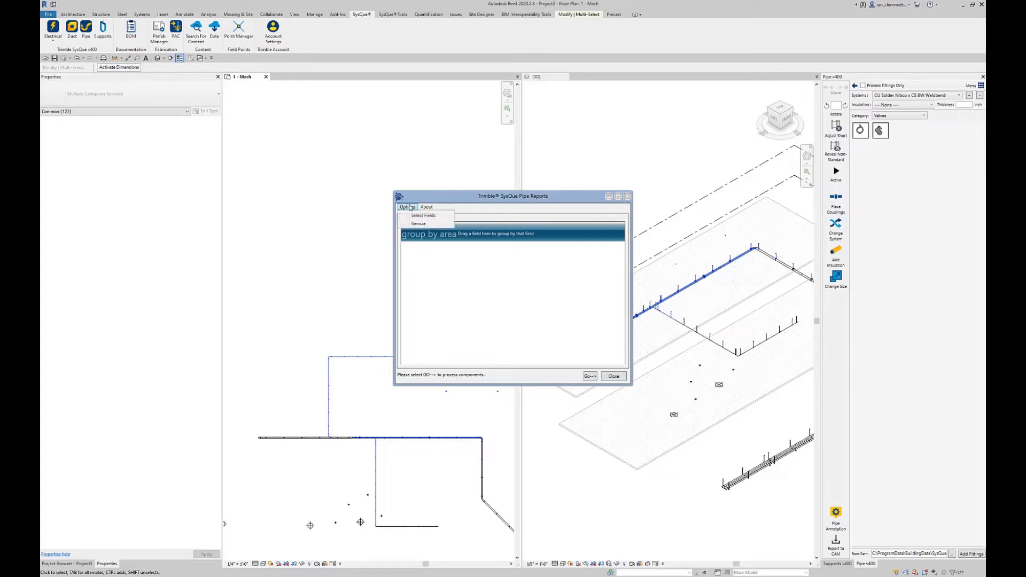
{"action": "left_click", "coordinate": [419, 217]}
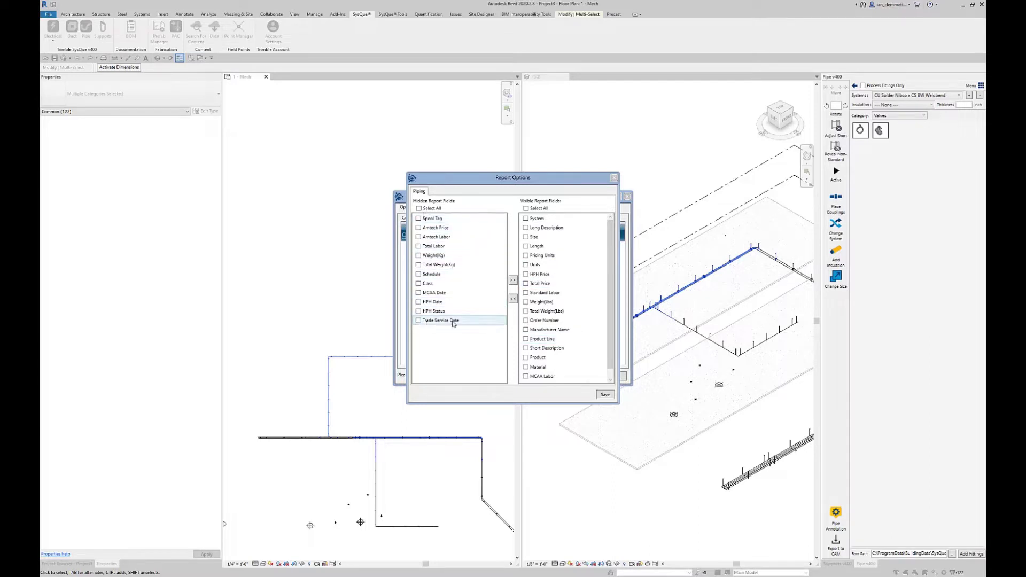
Step: Move Spool Tag from Hidden to Visible Report Fields and save the field settings
{"action": "left_click", "coordinate": [418, 219]}
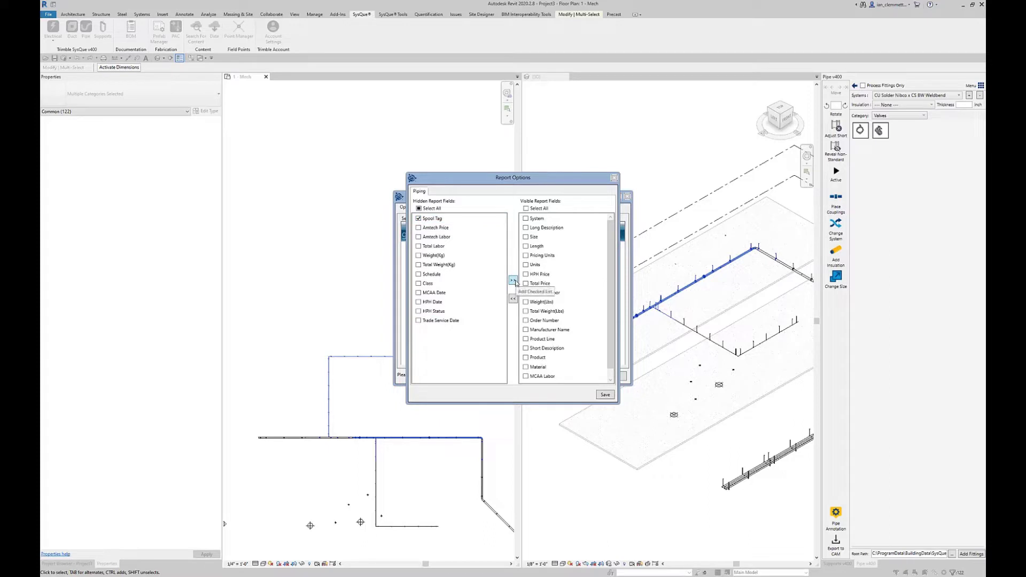
{"action": "left_click", "coordinate": [513, 281]}
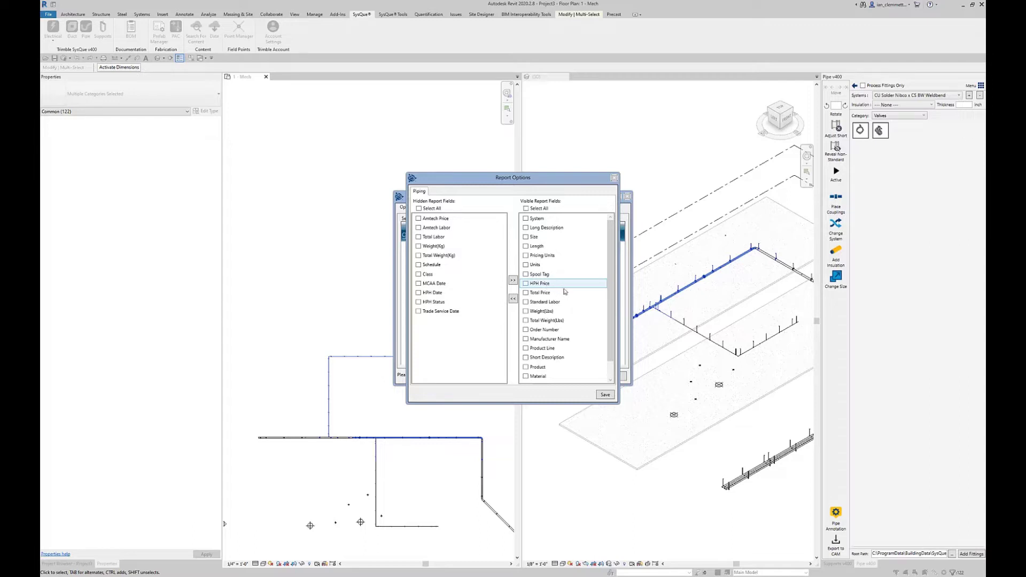
{"action": "scroll", "coordinate": [567, 332], "scroll_direction": "down", "scroll_amount": 1}
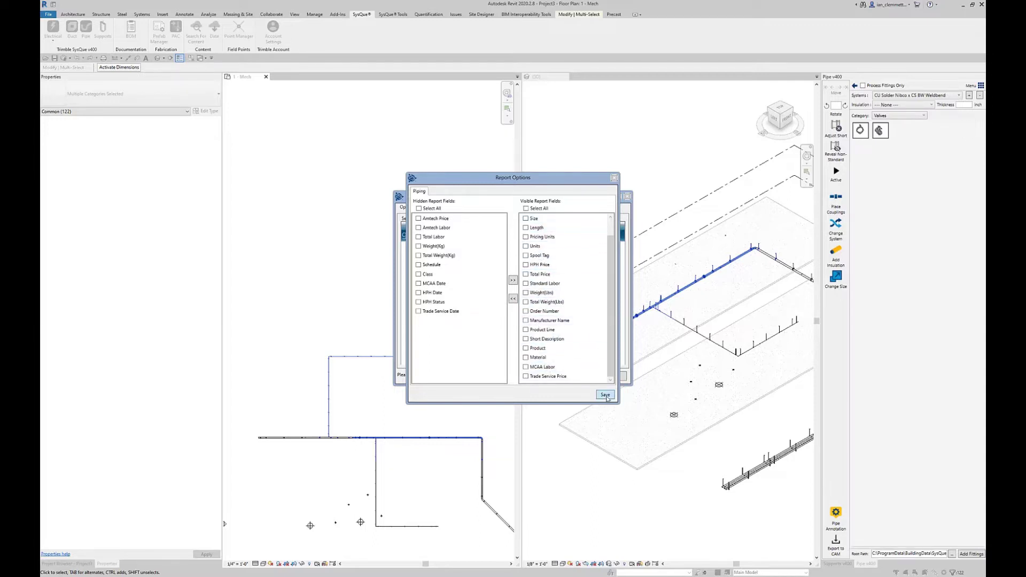
{"action": "left_click", "coordinate": [605, 395]}
Step: Close Report Options, run the report on the selected pipes, and maximize the 49-record report window
{"action": "left_click", "coordinate": [614, 178]}
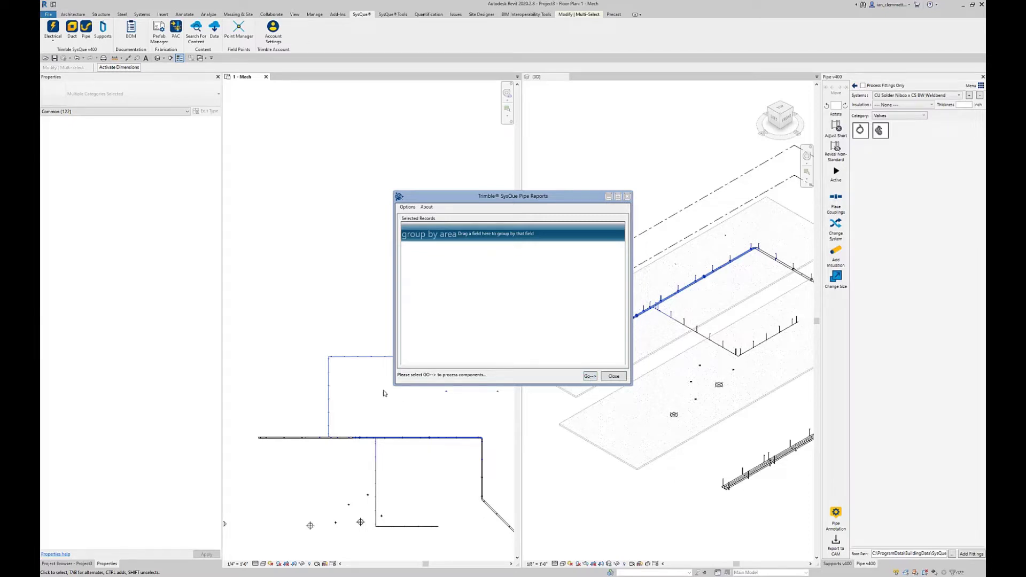
{"action": "left_click", "coordinate": [590, 376]}
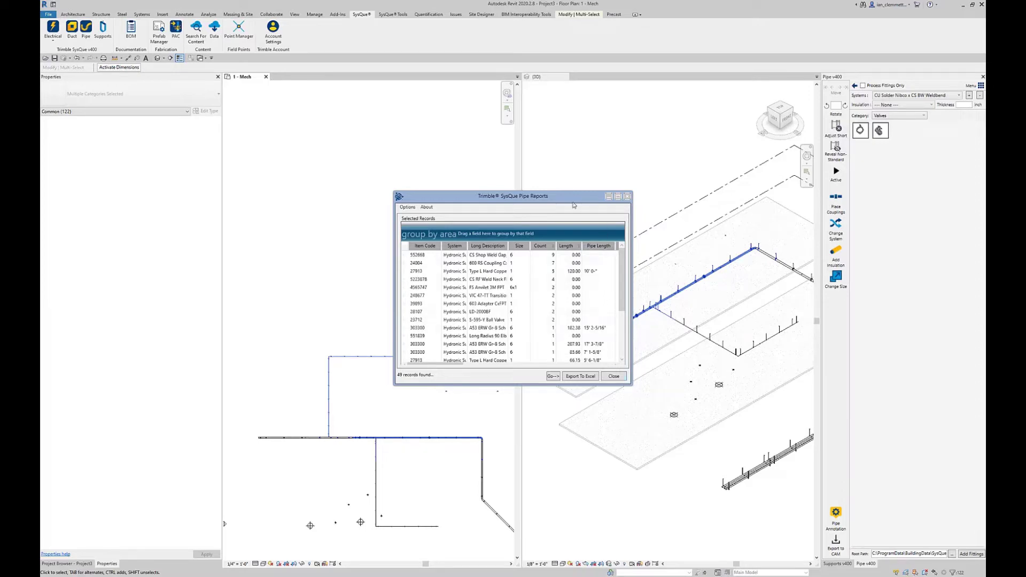
{"action": "left_click", "coordinate": [618, 198]}
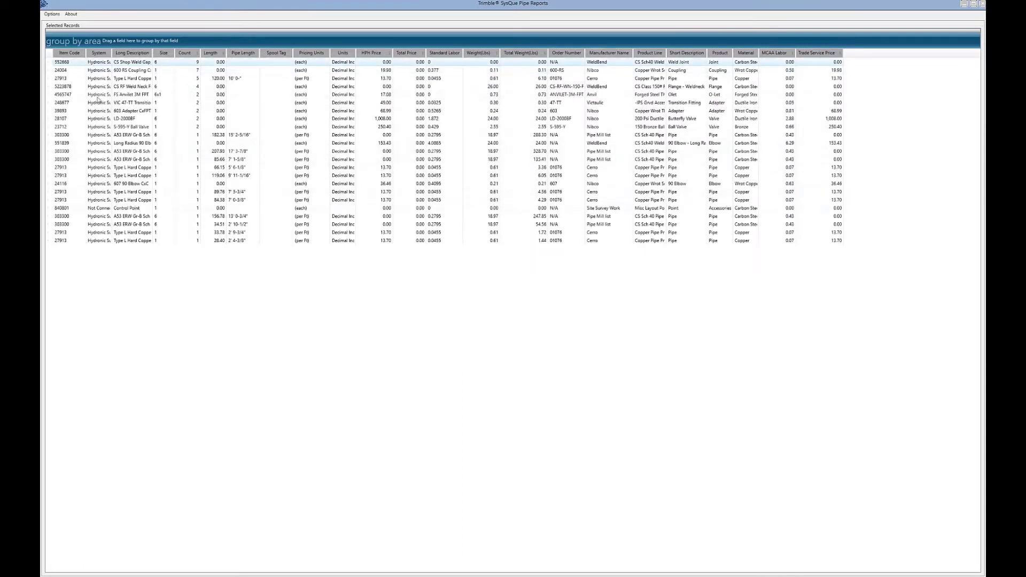
{"action": "left_click", "coordinate": [298, 216]}
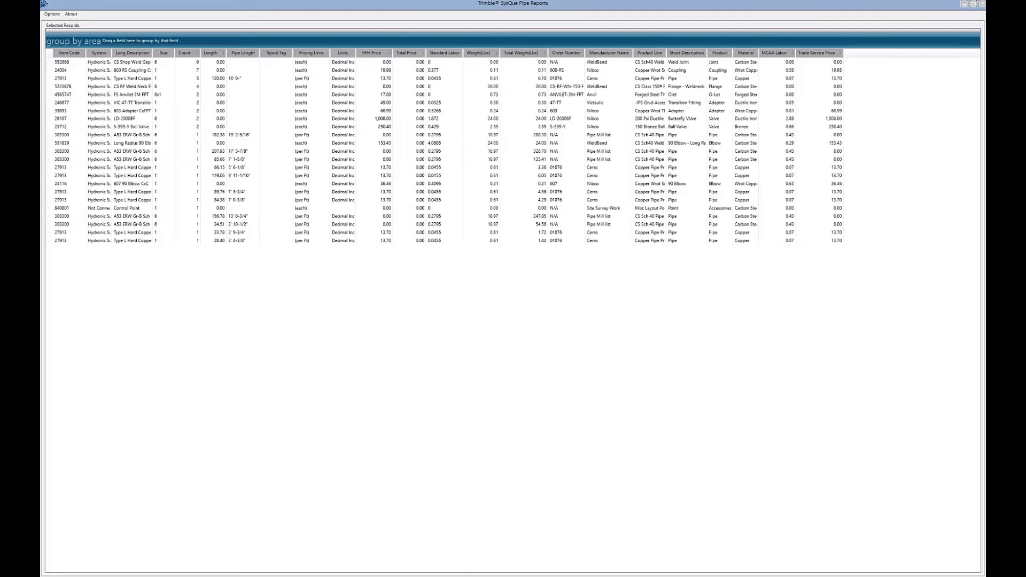
Step: Export all report records with Ctrl+E as the Excel file BOM1 on the Desktop
{"action": "key", "text": "ctrl+e"}
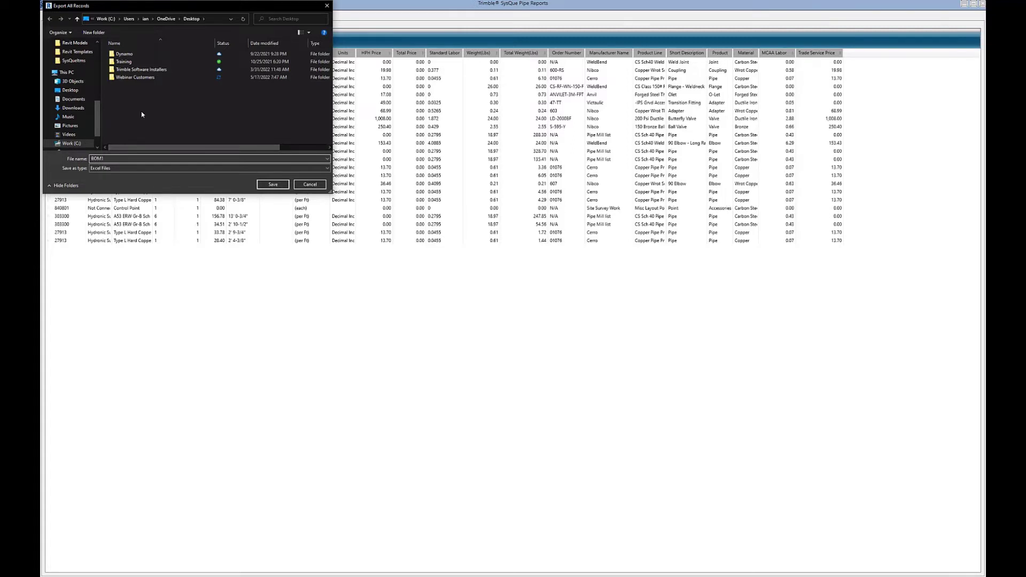
{"action": "left_click", "coordinate": [273, 184]}
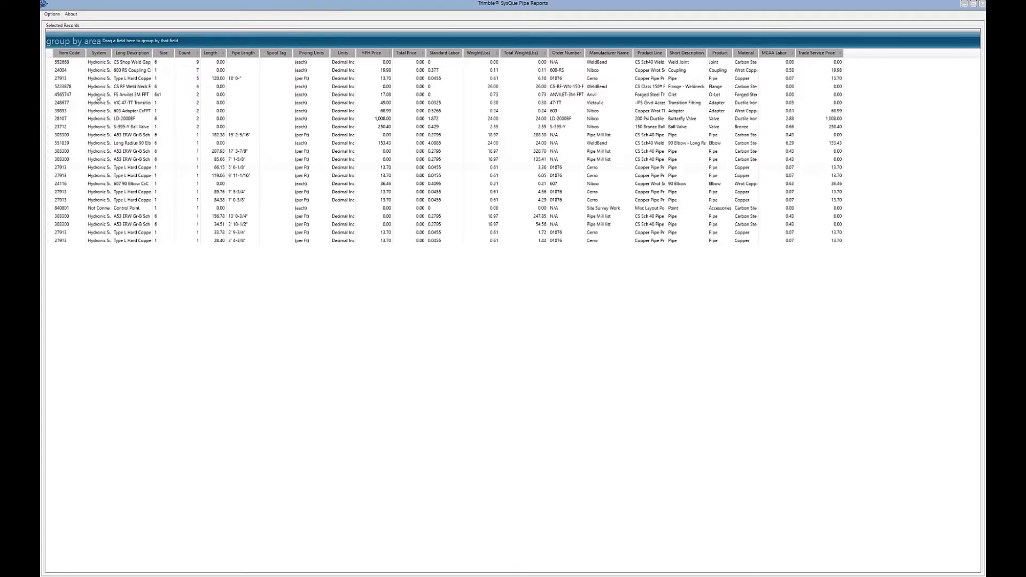
{"action": "left_click", "coordinate": [117, 64]}
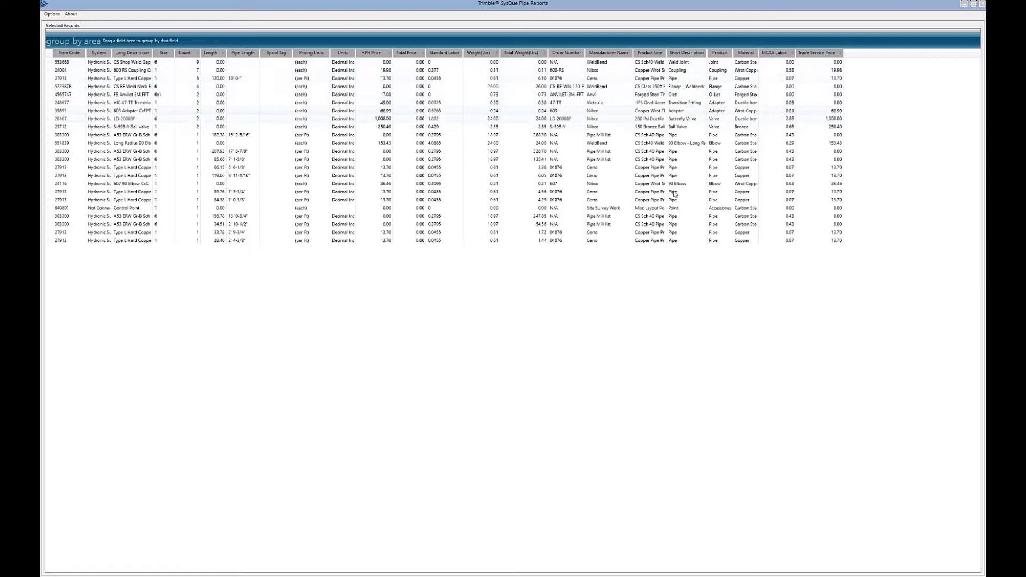
Step: Group the report by the Product column and expand the Valve and Pipe groups
{"action": "left_click", "coordinate": [697, 234]}
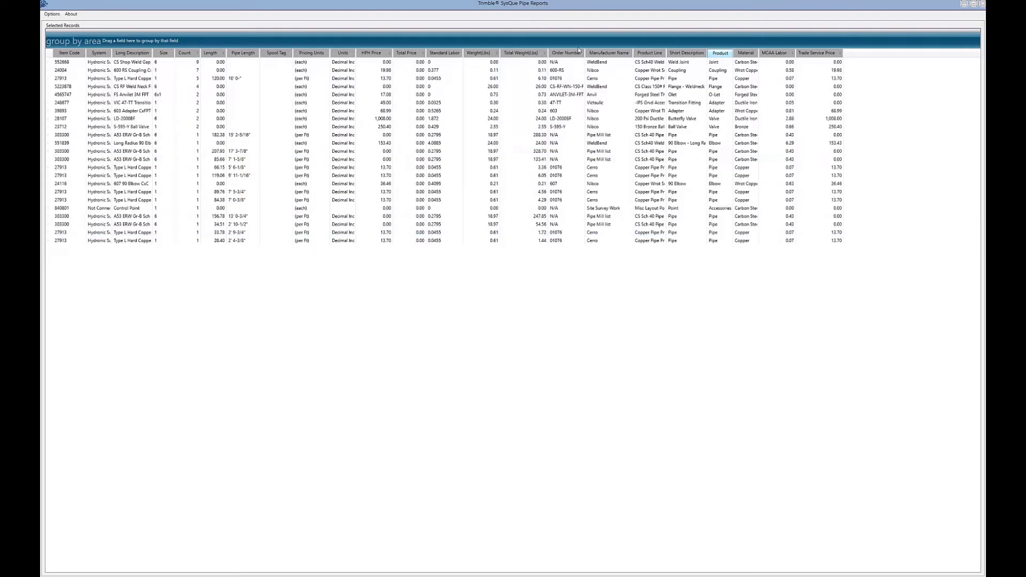
{"action": "left_click_drag", "start_coordinate": [578, 49], "coordinate": [209, 41]}
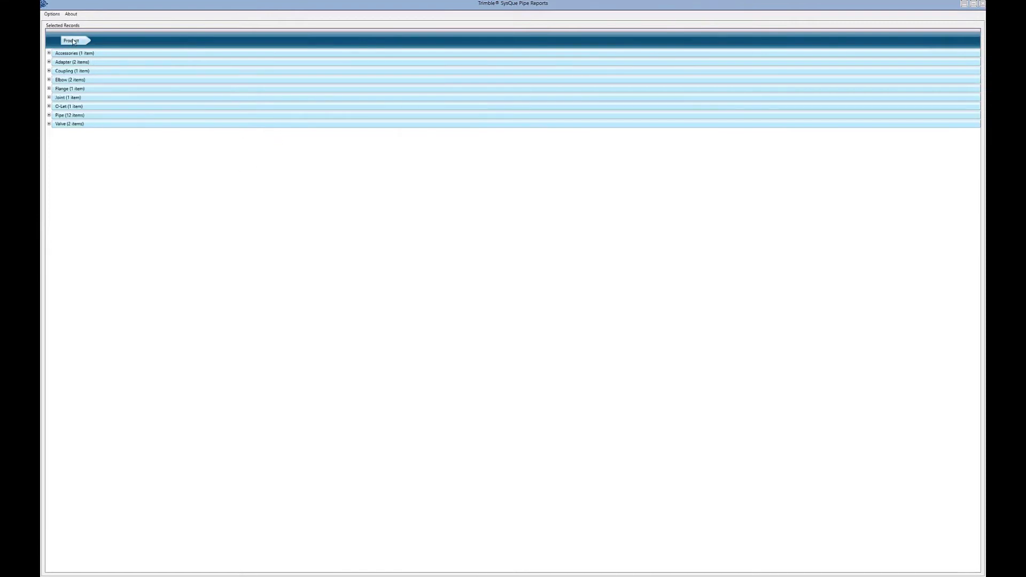
{"action": "left_click", "coordinate": [48, 124]}
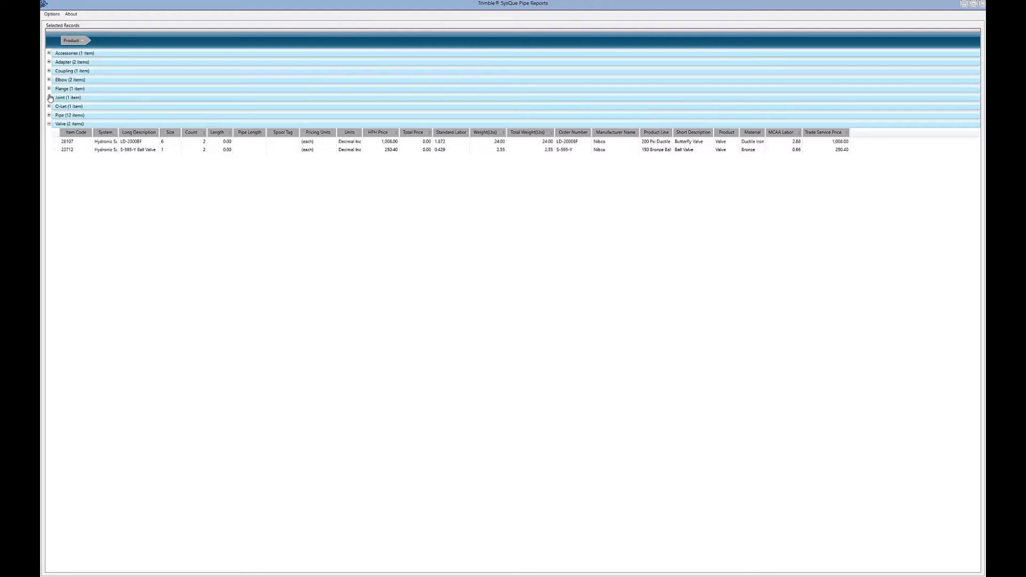
{"action": "left_click", "coordinate": [49, 115]}
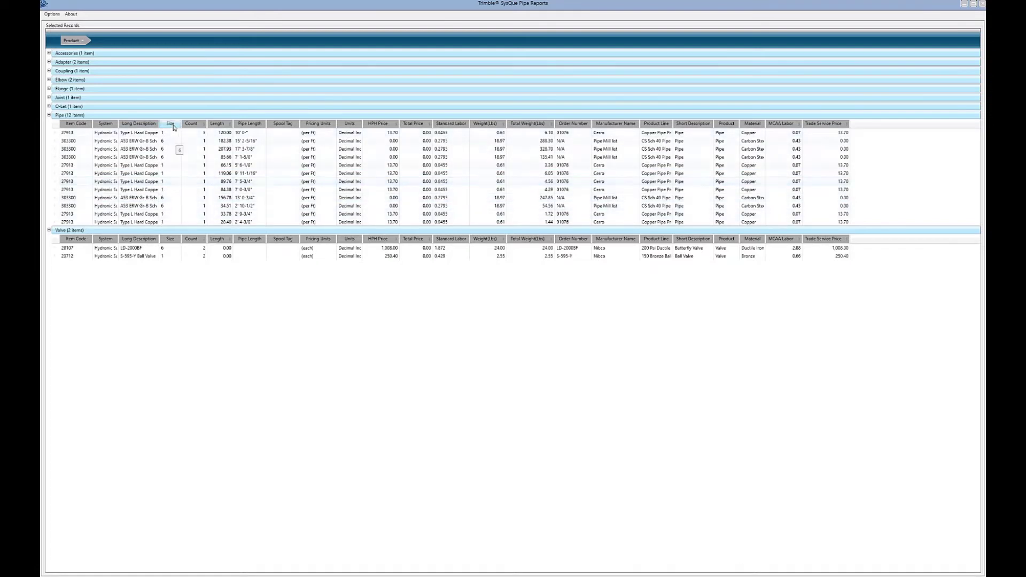
Step: Add Size as a subgroup under Product and expand the Pipe size 1 and size 6 groups
{"action": "left_click_drag", "start_coordinate": [168, 126], "coordinate": [126, 46]}
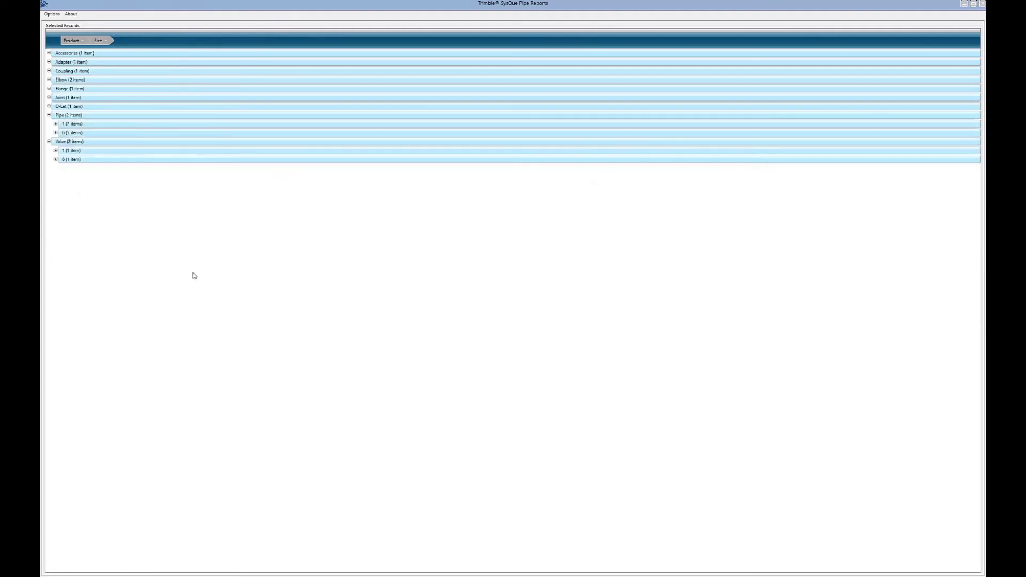
{"action": "left_click", "coordinate": [56, 124]}
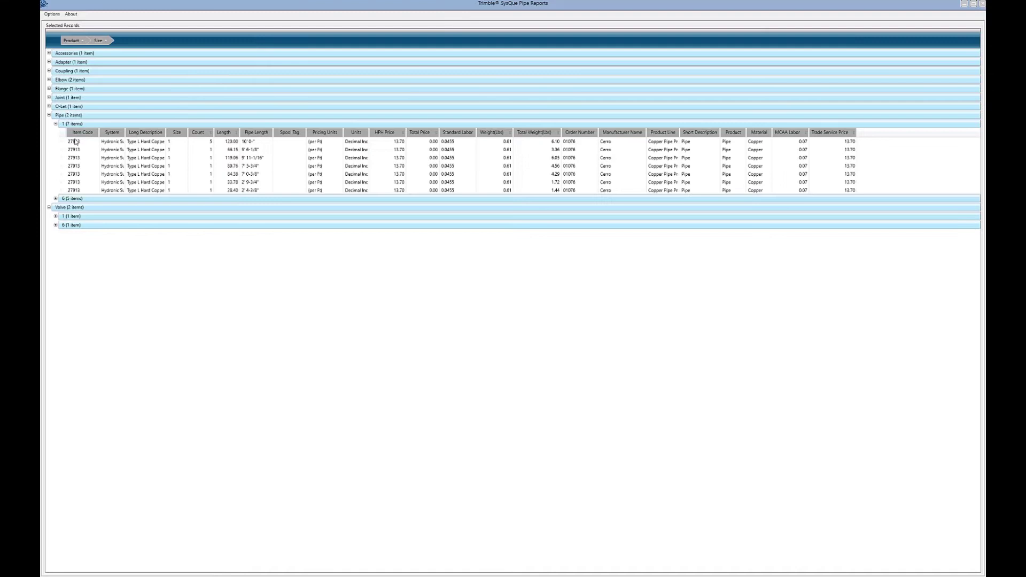
{"action": "left_click", "coordinate": [56, 199]}
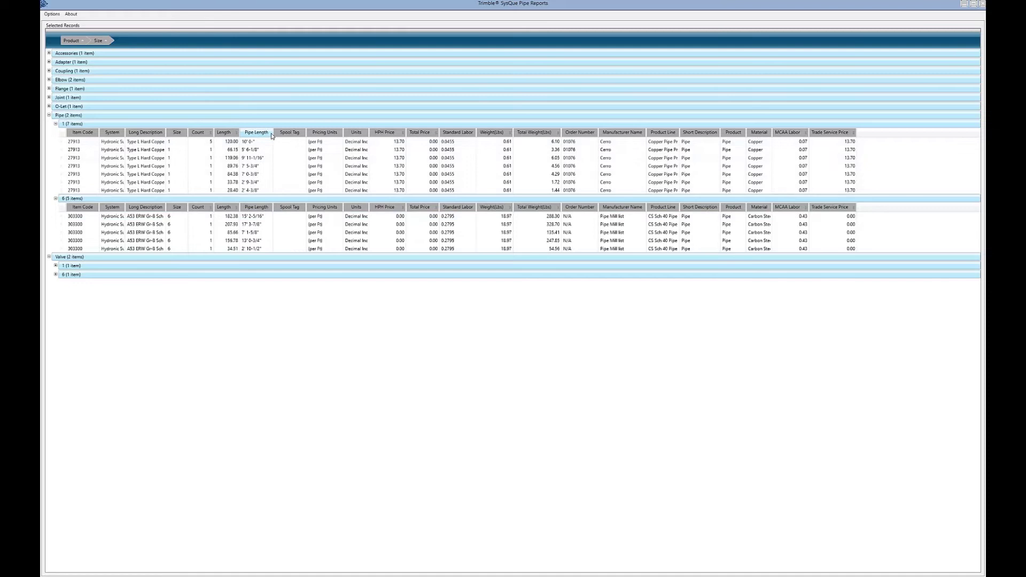
Step: Turn on a Sum summary for the Length column so each group shows its total
{"action": "left_click", "coordinate": [237, 207]}
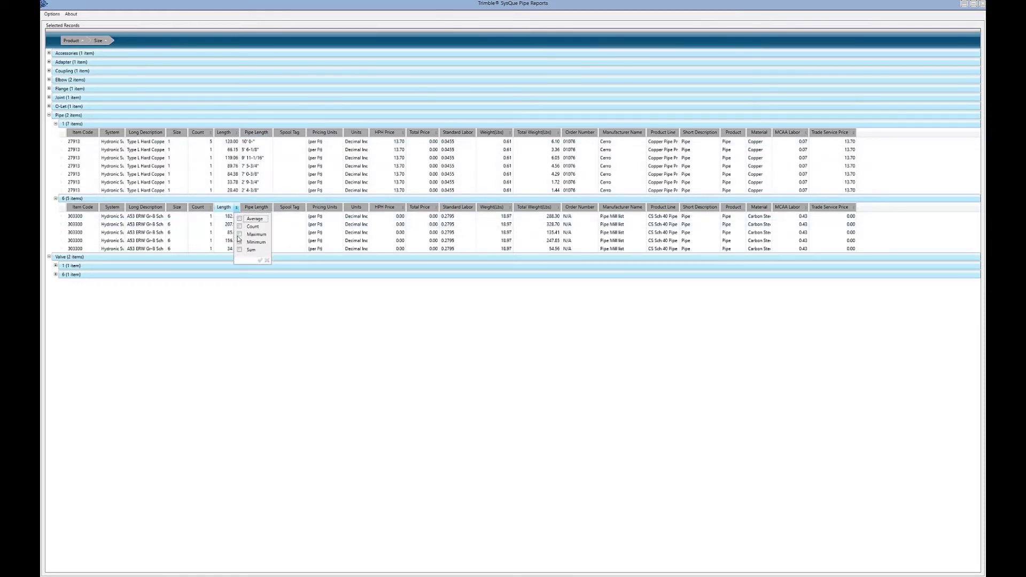
{"action": "left_click", "coordinate": [240, 249]}
{"action": "left_click", "coordinate": [260, 260]}
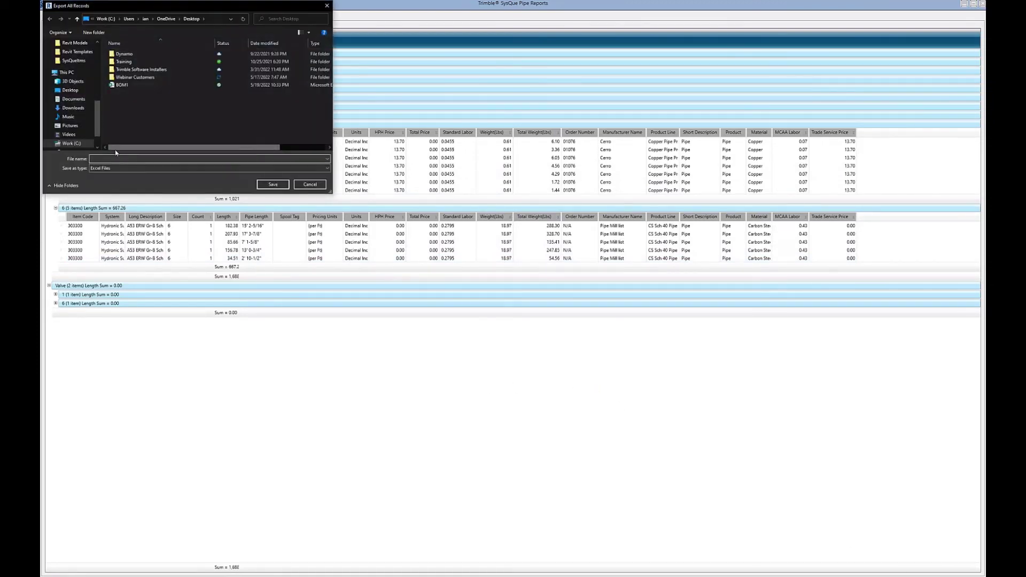
Step: Save the export as BOM2, then drag Size off the group bar to group by Product only
{"action": "left_click", "coordinate": [112, 159]}
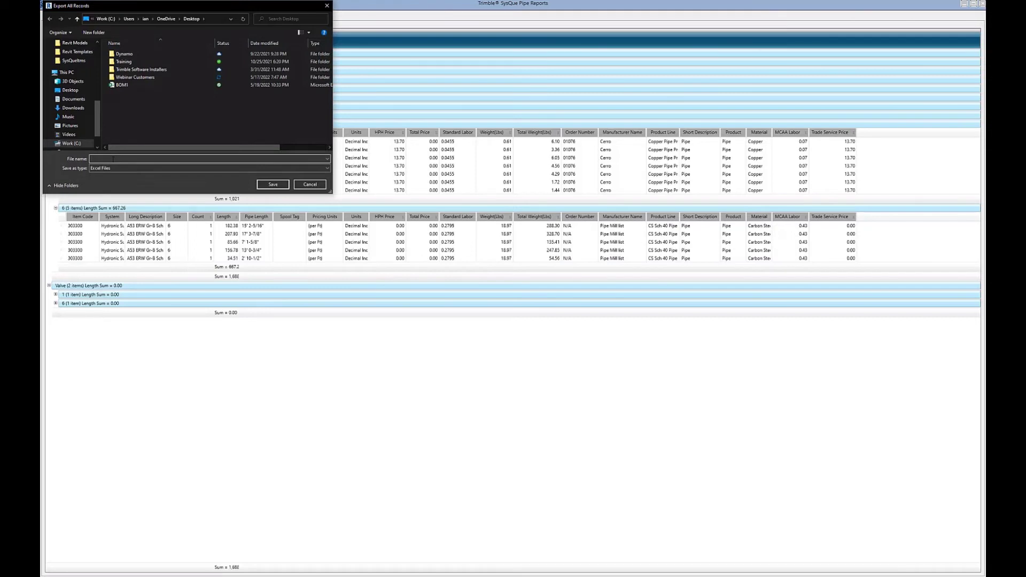
{"action": "type", "text": "BOM2"}
{"action": "key", "text": "Return"}
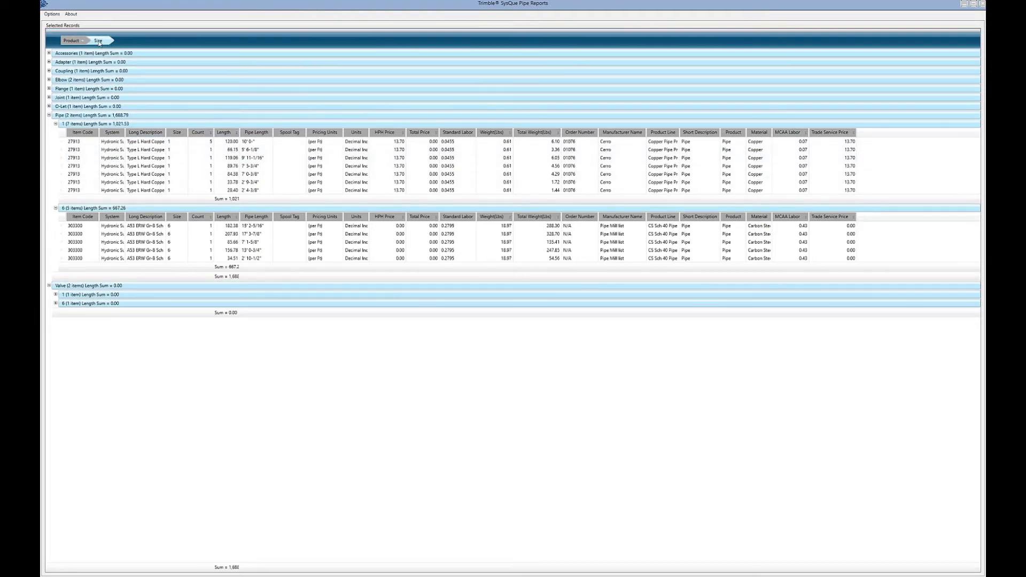
{"action": "mouse_move", "coordinate": [98, 44]}
{"action": "left_mouse_down"}
{"action": "mouse_move", "coordinate": [138, 112]}
{"action": "mouse_move", "coordinate": [165, 135]}
{"action": "mouse_move", "coordinate": [195, 111]}
{"action": "mouse_move", "coordinate": [170, 68]}
{"action": "mouse_move", "coordinate": [101, 43]}
{"action": "mouse_move", "coordinate": [214, 137]}
{"action": "left_mouse_up"}
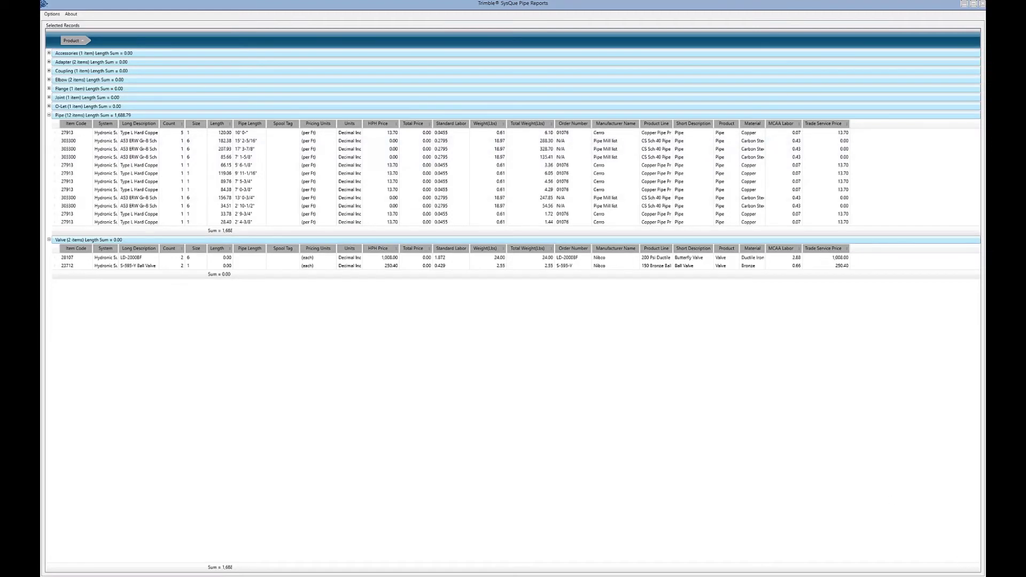
Step: Close the report, deselect, and pick the CU Solder Nibco x CS BW Weldbend system with Carbon Steel category
{"action": "key", "text": "alt+F4"}
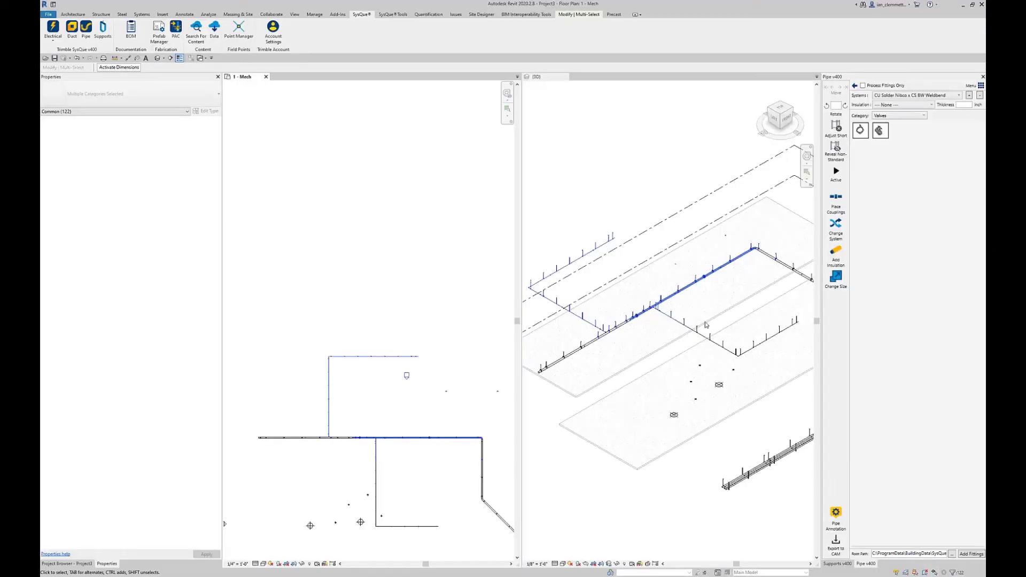
{"action": "left_click", "coordinate": [479, 409]}
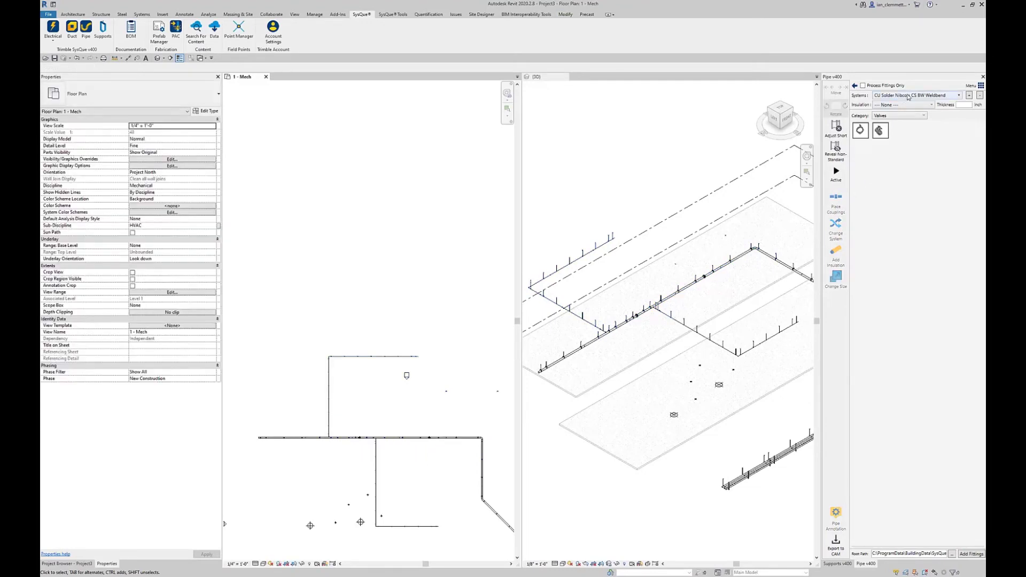
{"action": "left_click", "coordinate": [896, 96]}
{"action": "left_click", "coordinate": [913, 105]}
{"action": "left_click", "coordinate": [911, 115]}
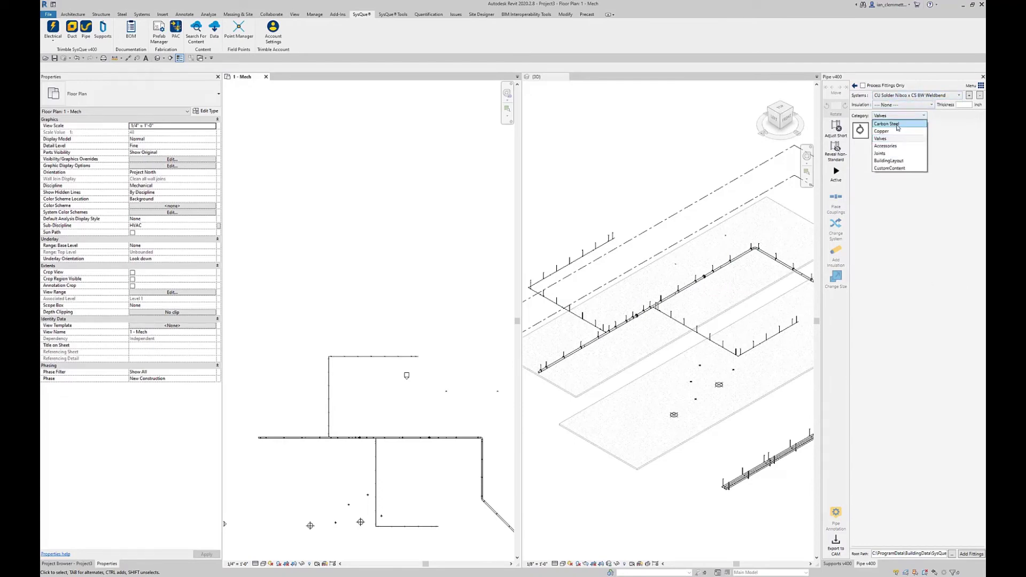
{"action": "left_click", "coordinate": [897, 127]}
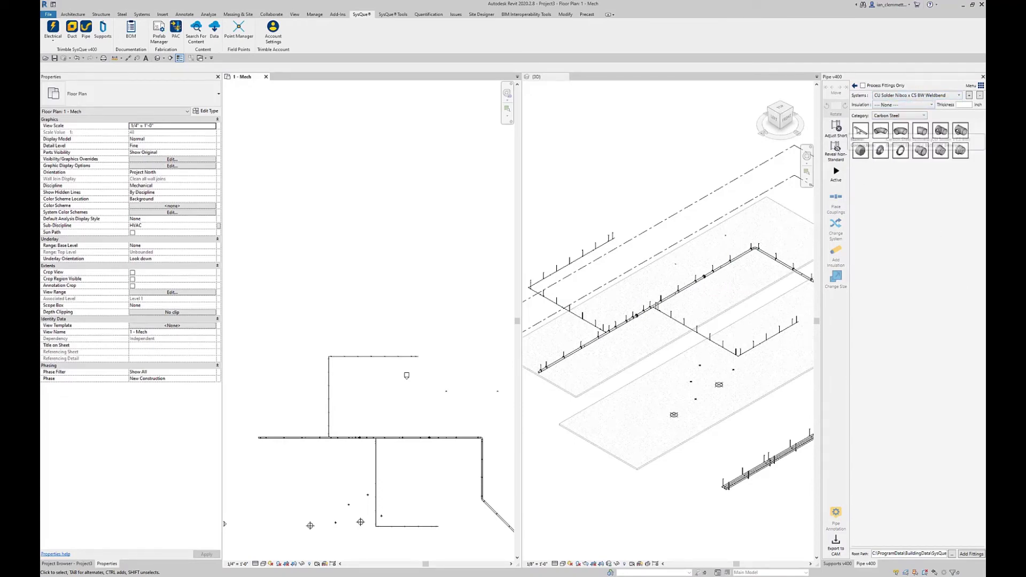
Step: View the first carbon steel fitting's family information, close it unchanged, and open the SysQue pipe content library
{"action": "right_click", "coordinate": [861, 132]}
{"action": "left_click", "coordinate": [875, 197]}
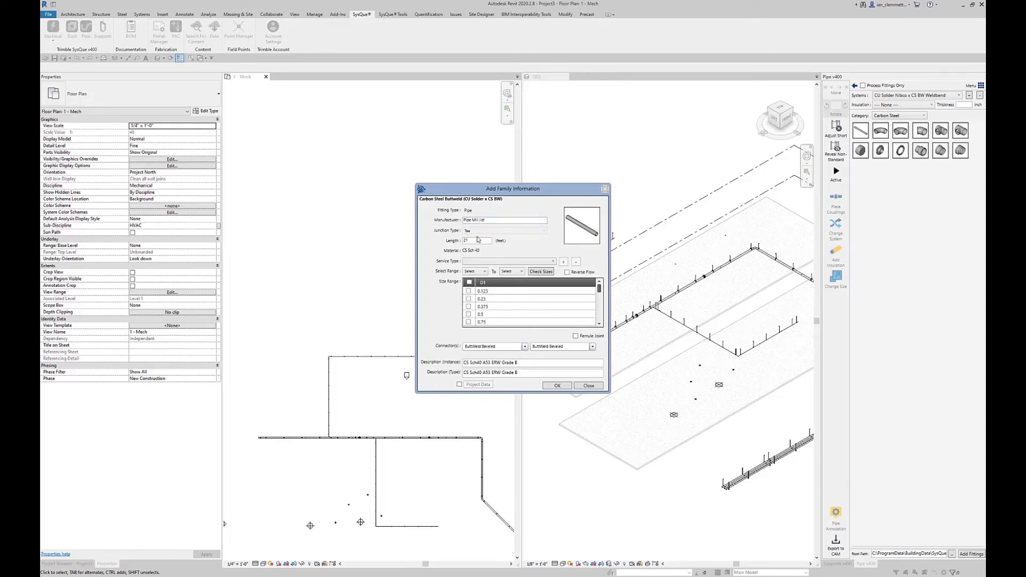
{"action": "left_click", "coordinate": [588, 386]}
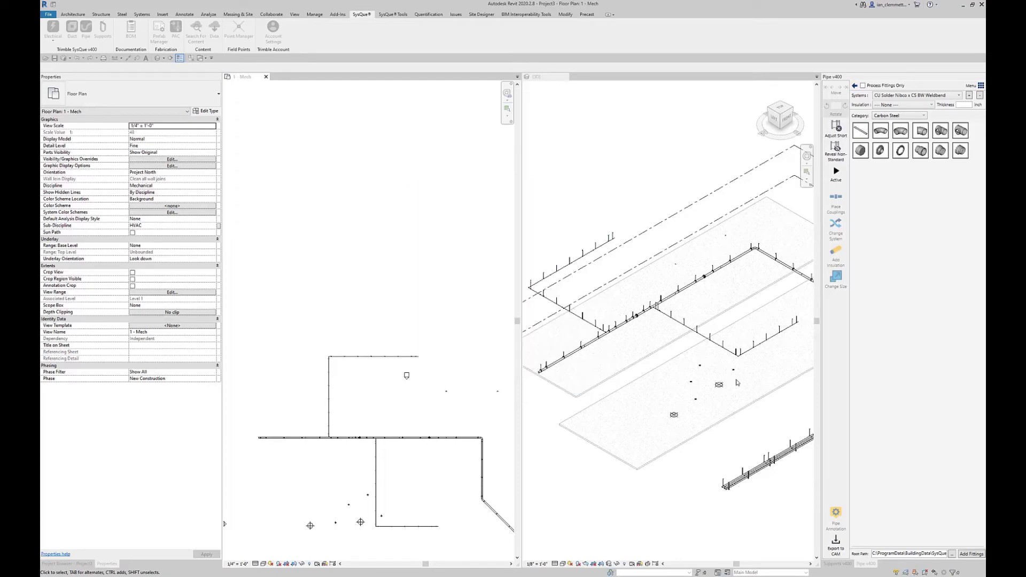
{"action": "left_click", "coordinate": [972, 554]}
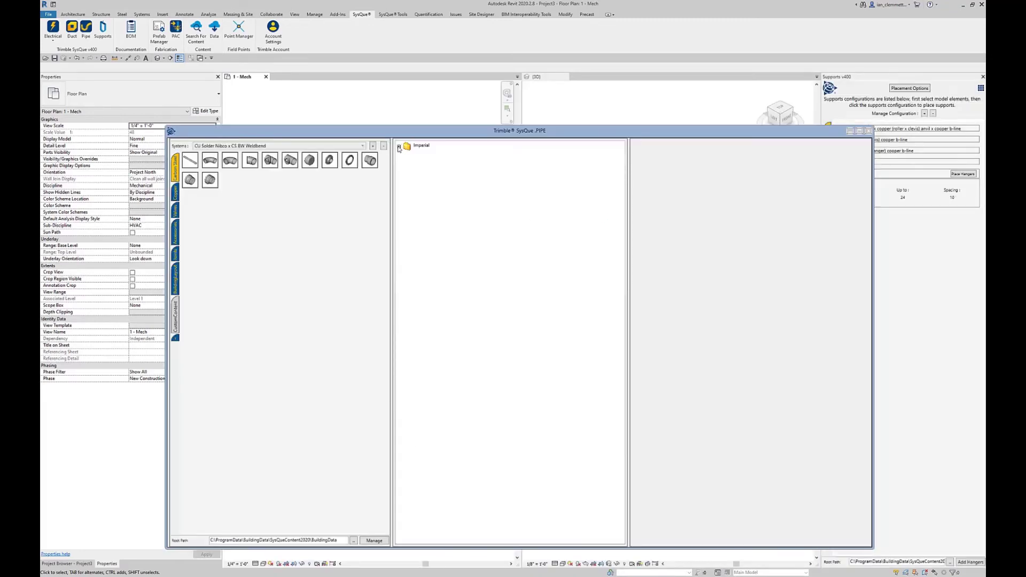
{"action": "left_click", "coordinate": [398, 146]}
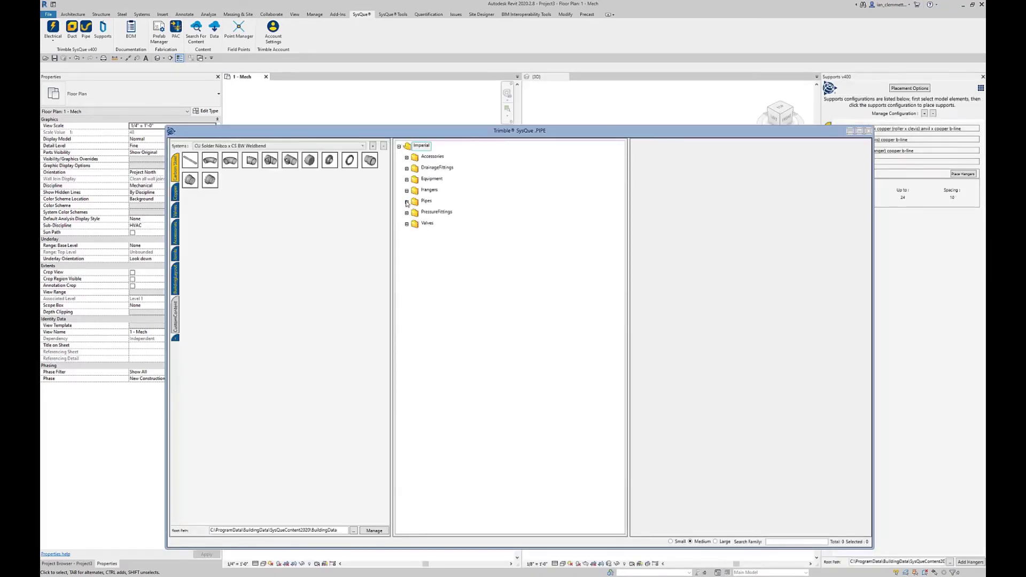
{"action": "left_click", "coordinate": [407, 202]}
{"action": "scroll", "coordinate": [451, 276], "scroll_direction": "down", "scroll_amount": 15}
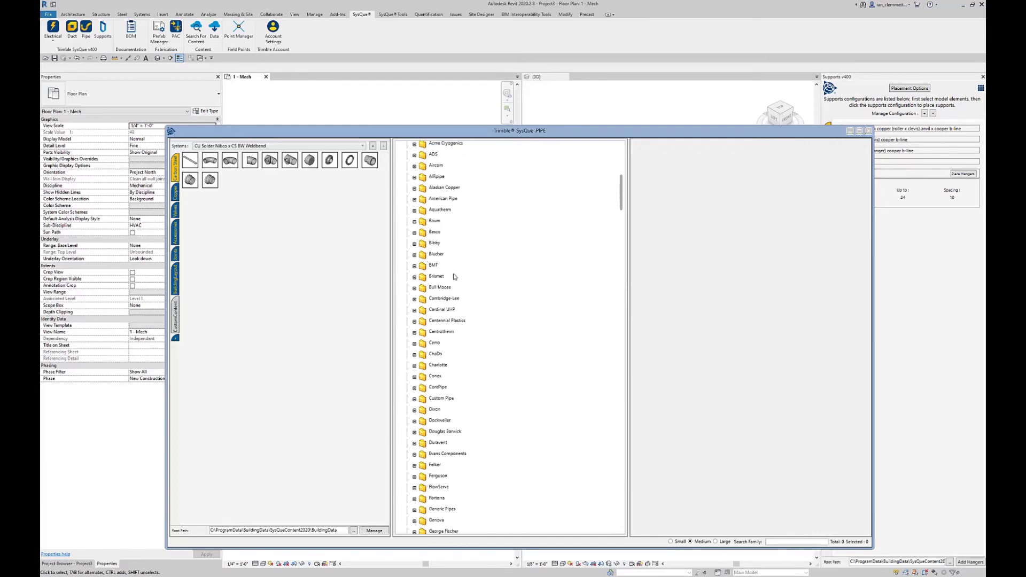
{"action": "scroll", "coordinate": [469, 277], "scroll_direction": "down", "scroll_amount": 2}
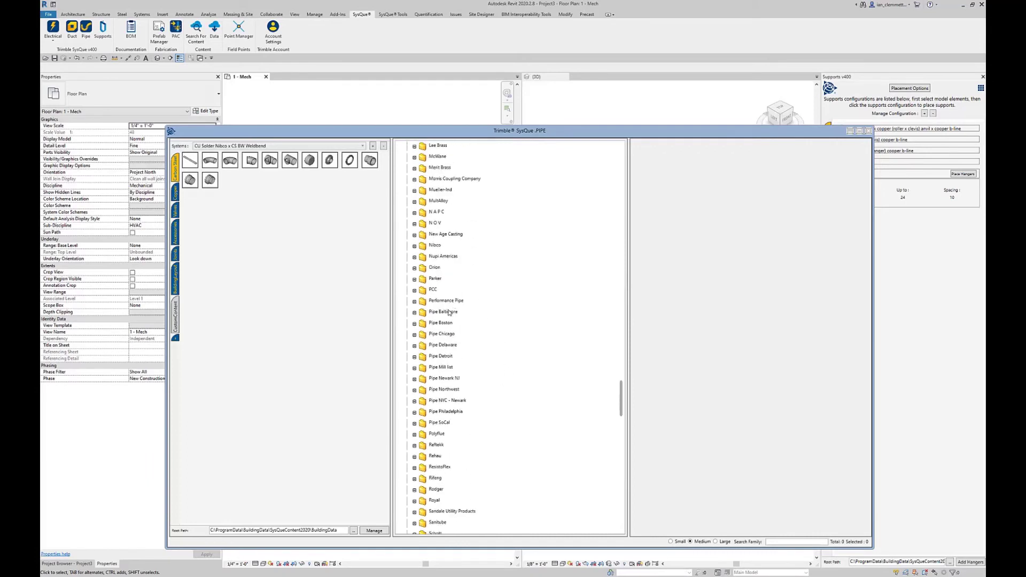
{"action": "left_click", "coordinate": [414, 368]}
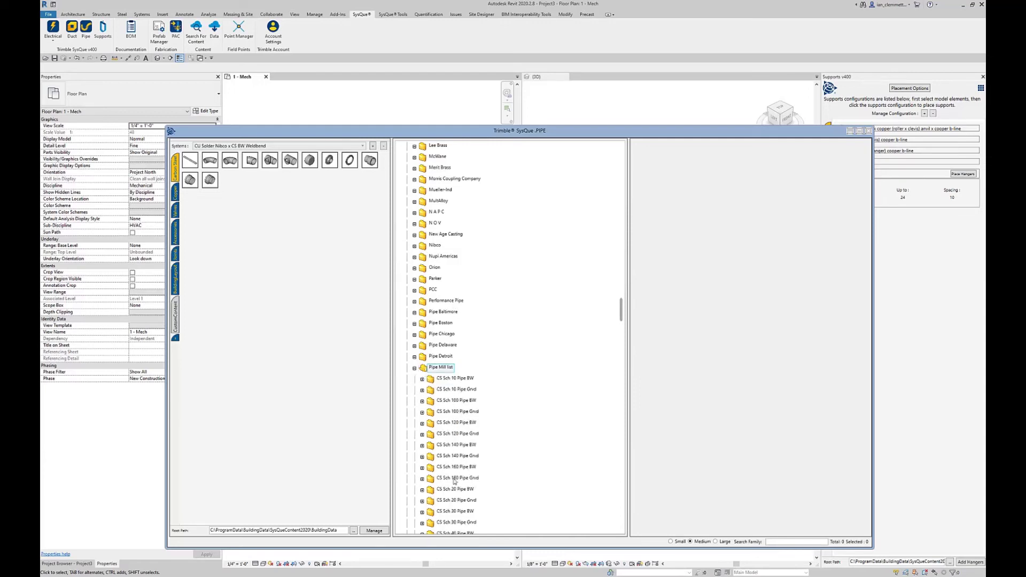
{"action": "left_click", "coordinate": [414, 368]}
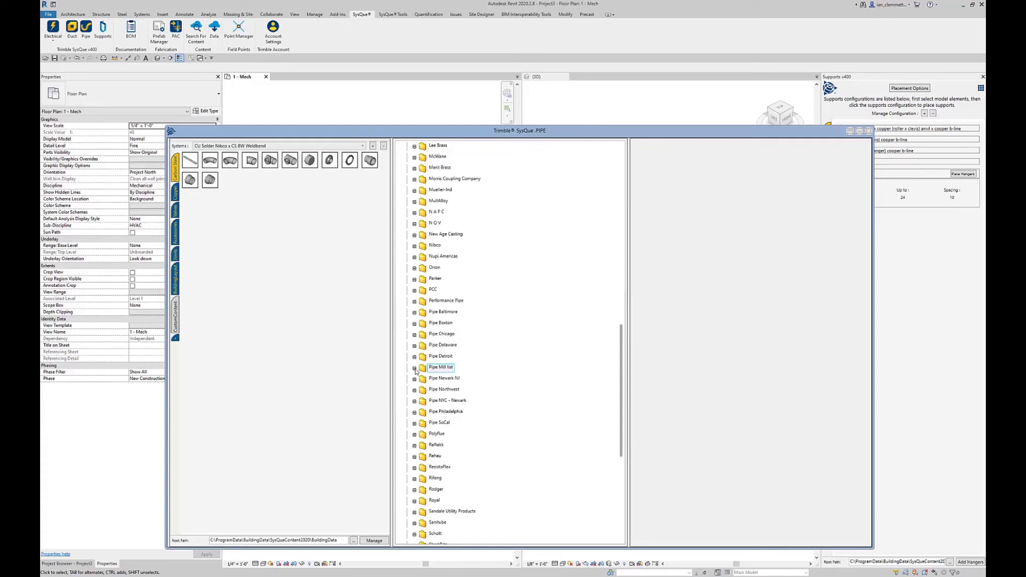
{"action": "left_click", "coordinate": [414, 412]}
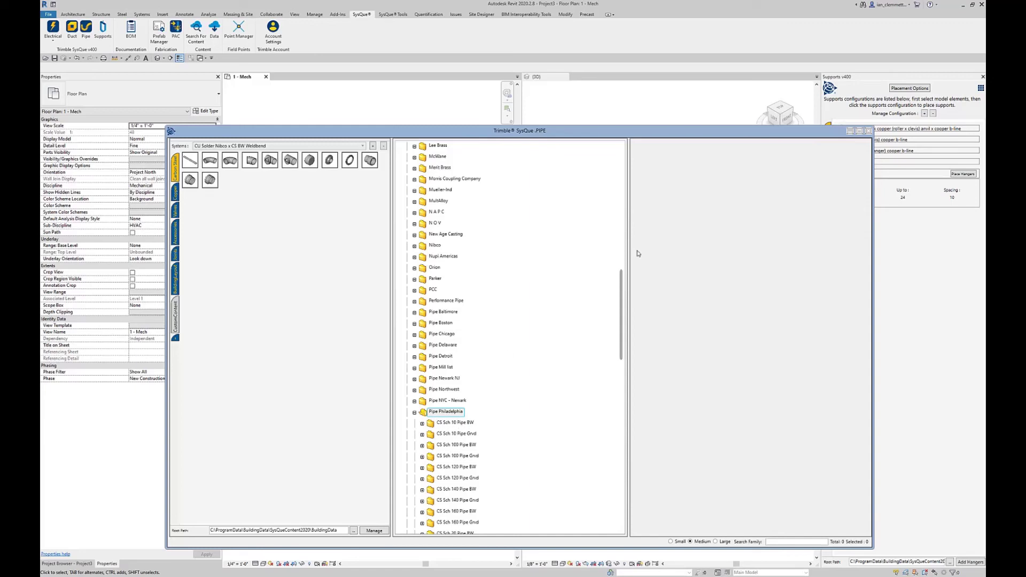
{"action": "left_click", "coordinate": [869, 131]}
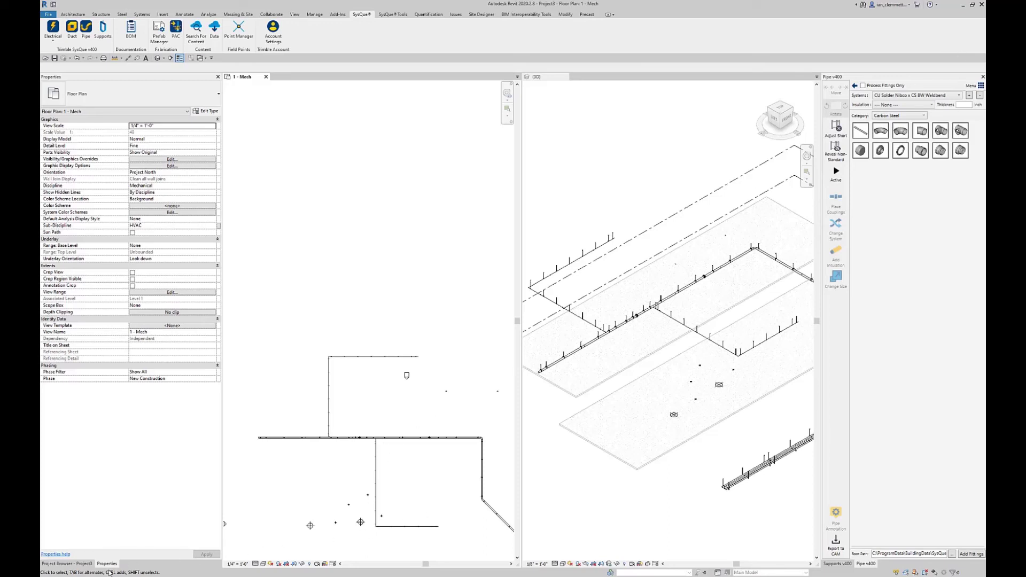
Step: Open BOM1.xlsx from the desktop in Excel and enlarge its window to show more columns
{"action": "left_click", "coordinate": [962, 5]}
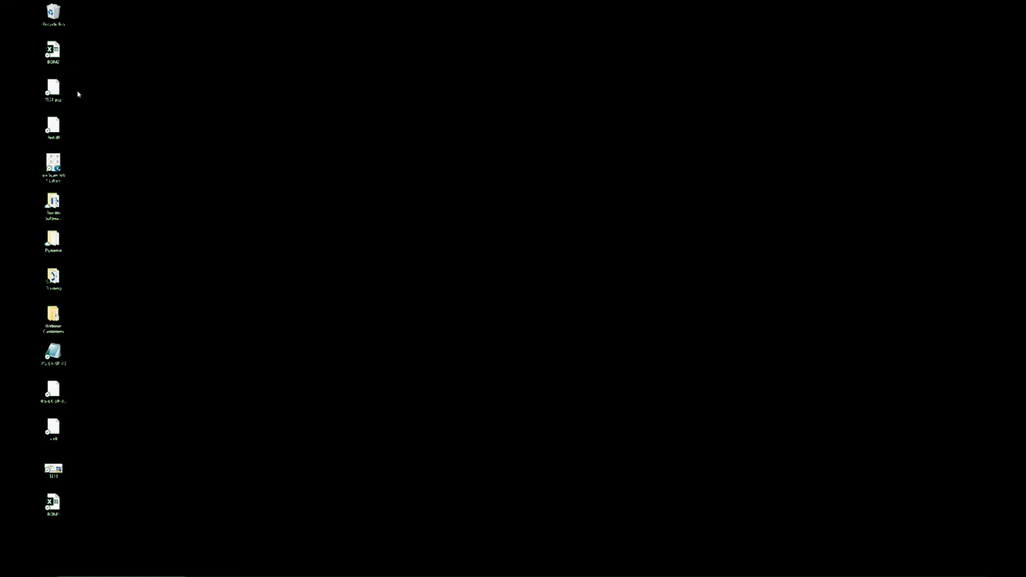
{"action": "double_click", "coordinate": [53, 503]}
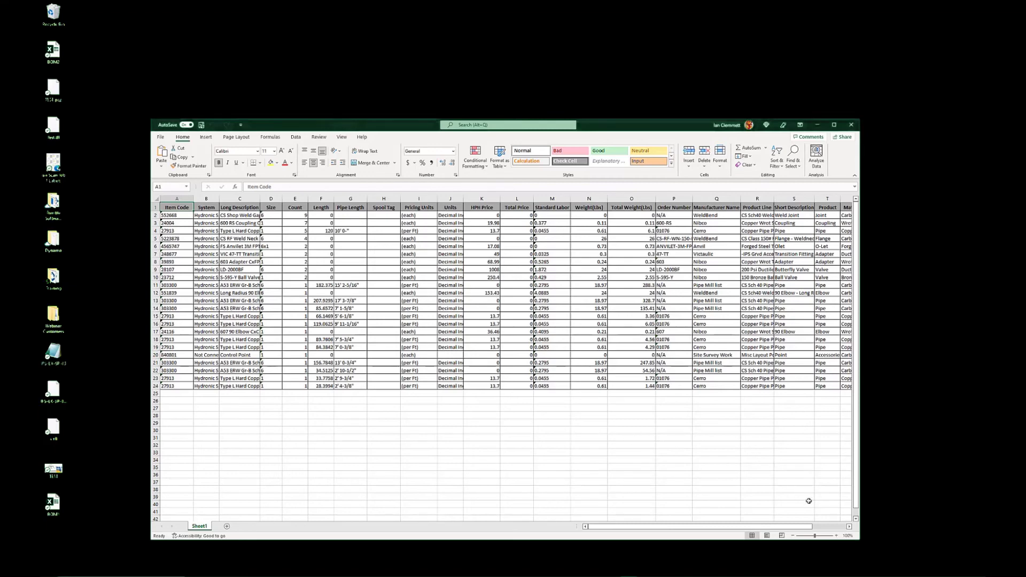
{"action": "left_click_drag", "start_coordinate": [856, 541], "coordinate": [943, 555]}
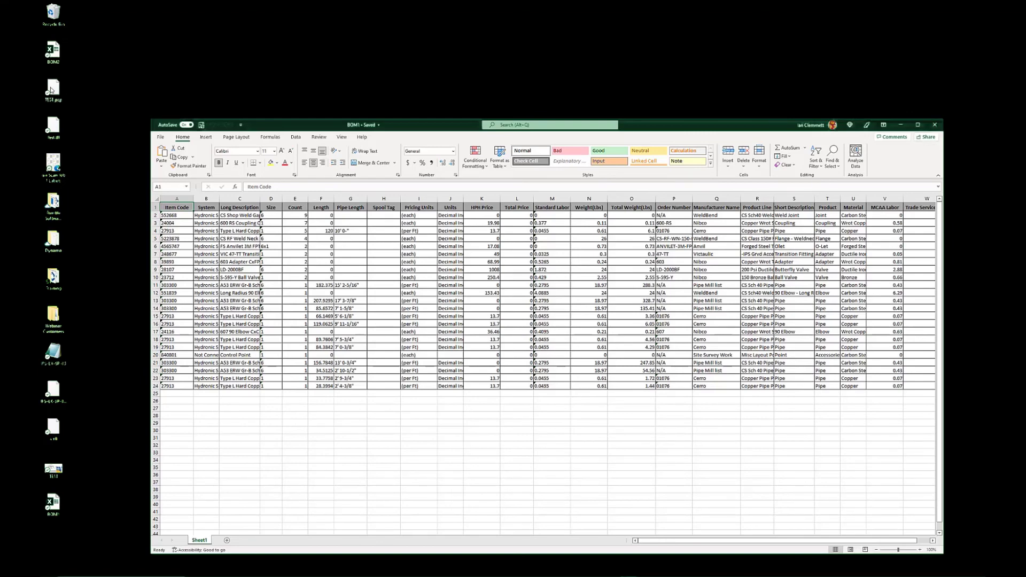
Step: Open the BOM2 workbook from the desktop and position its window over BOM1
{"action": "left_click", "coordinate": [56, 53]}
{"action": "left_click", "coordinate": [280, 190]}
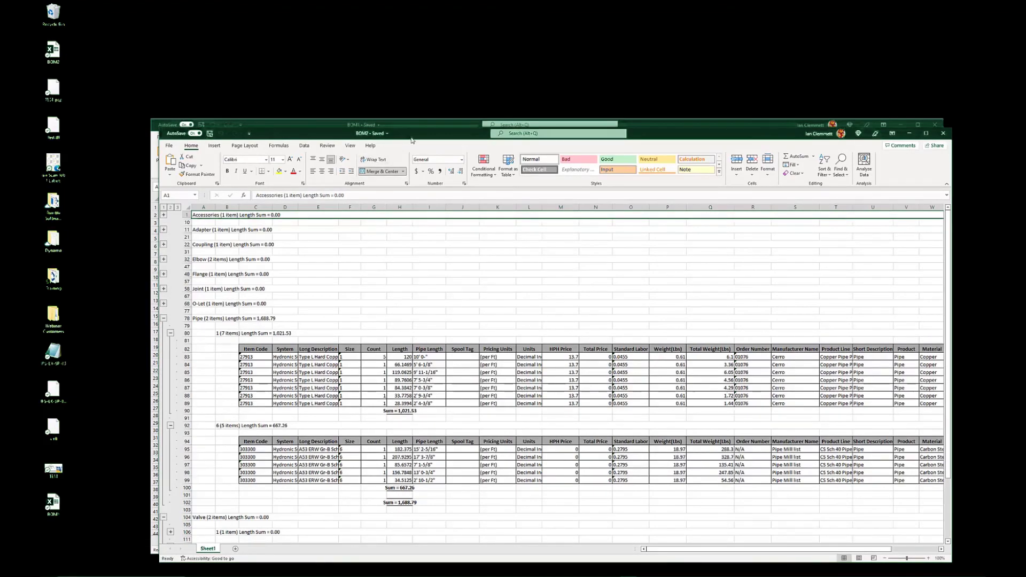
{"action": "left_click_drag", "start_coordinate": [412, 138], "coordinate": [415, 85]}
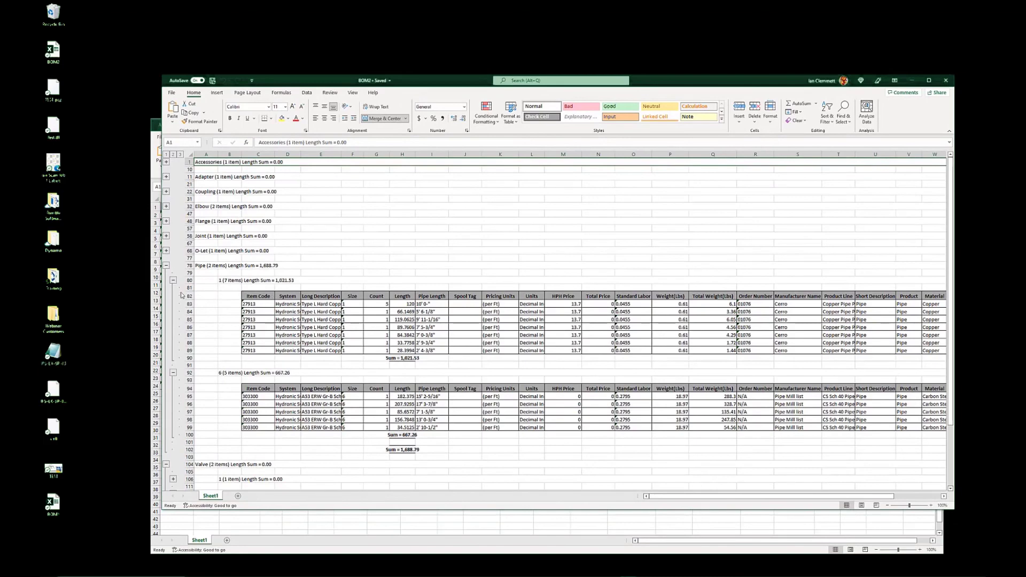
Step: Expand the Adapter product group and its size 1 subgroup to show its two items
{"action": "left_click", "coordinate": [166, 177]}
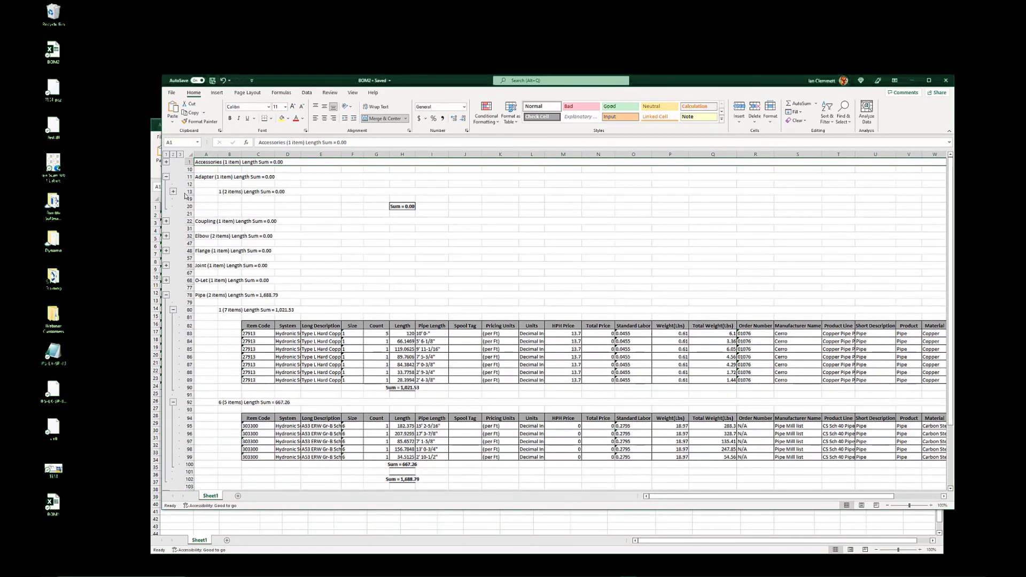
{"action": "left_click", "coordinate": [173, 192]}
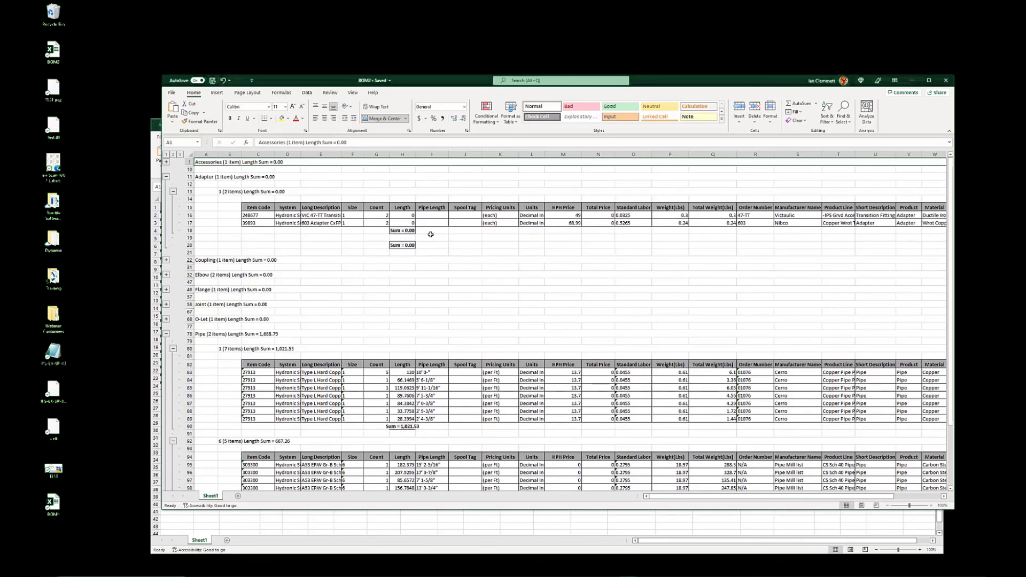